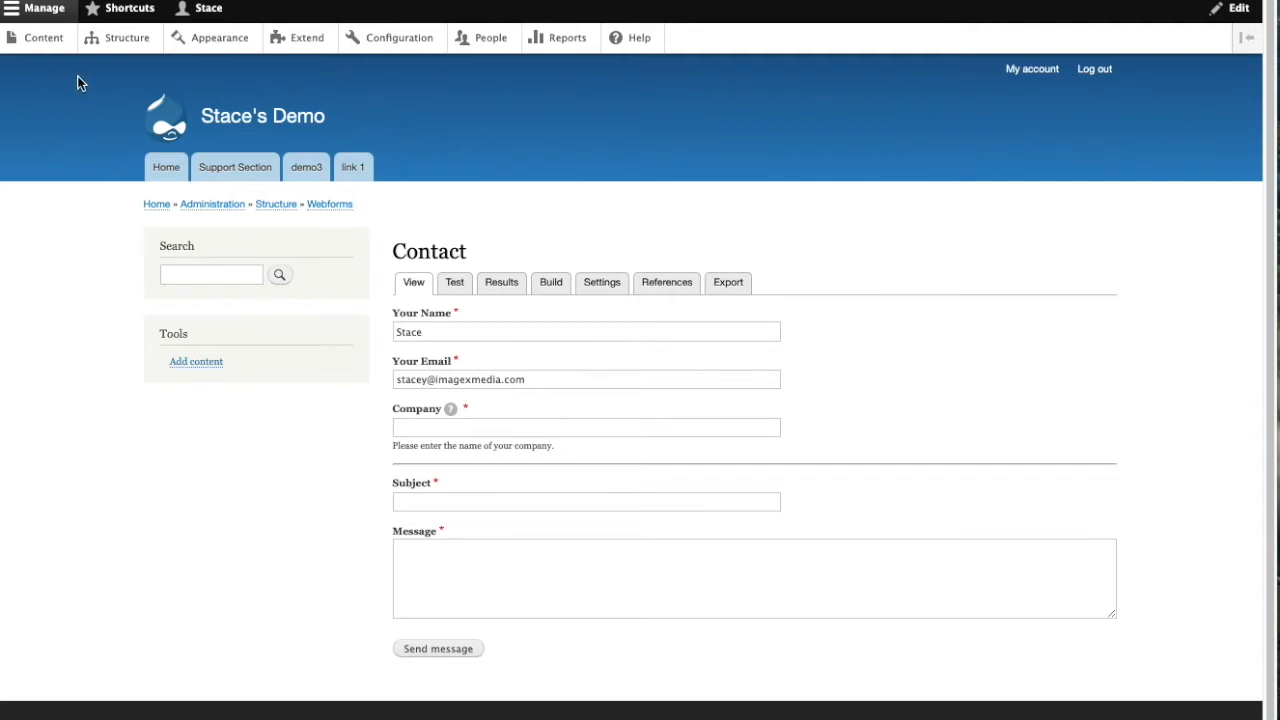
- Open the settings of the Contact webform from the site's list of webforms
click(129, 47)
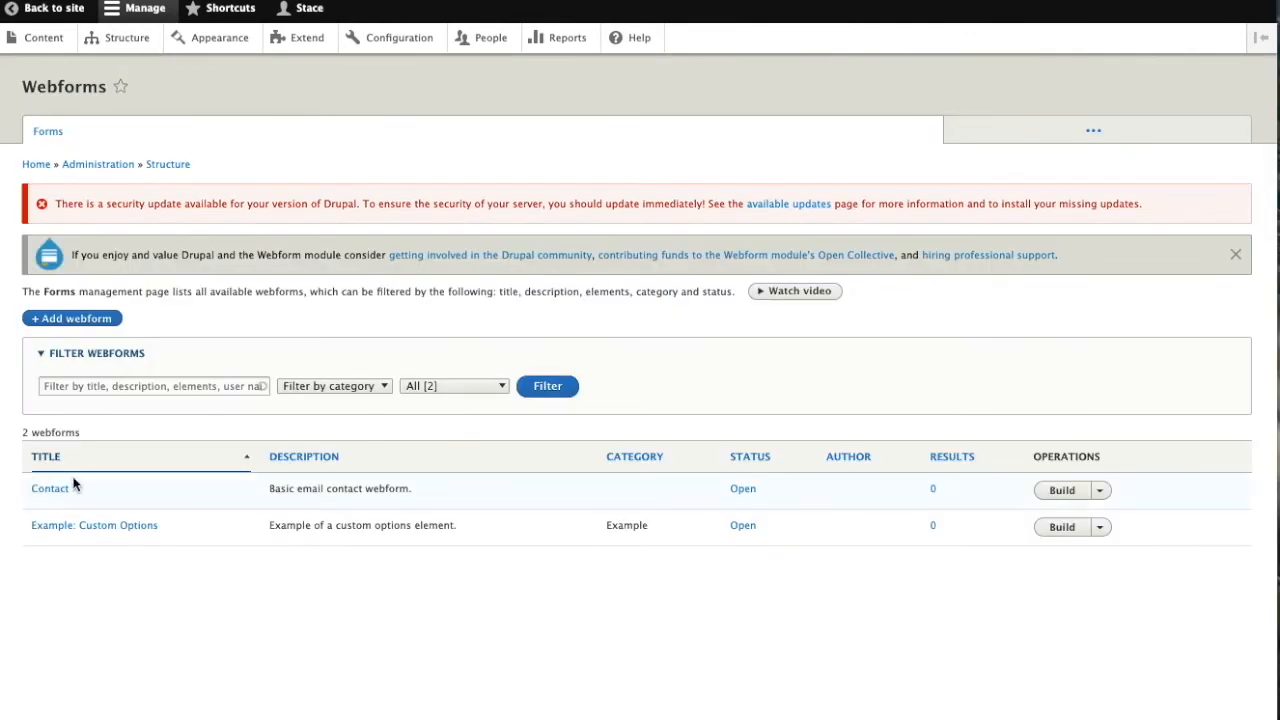
click(1100, 496)
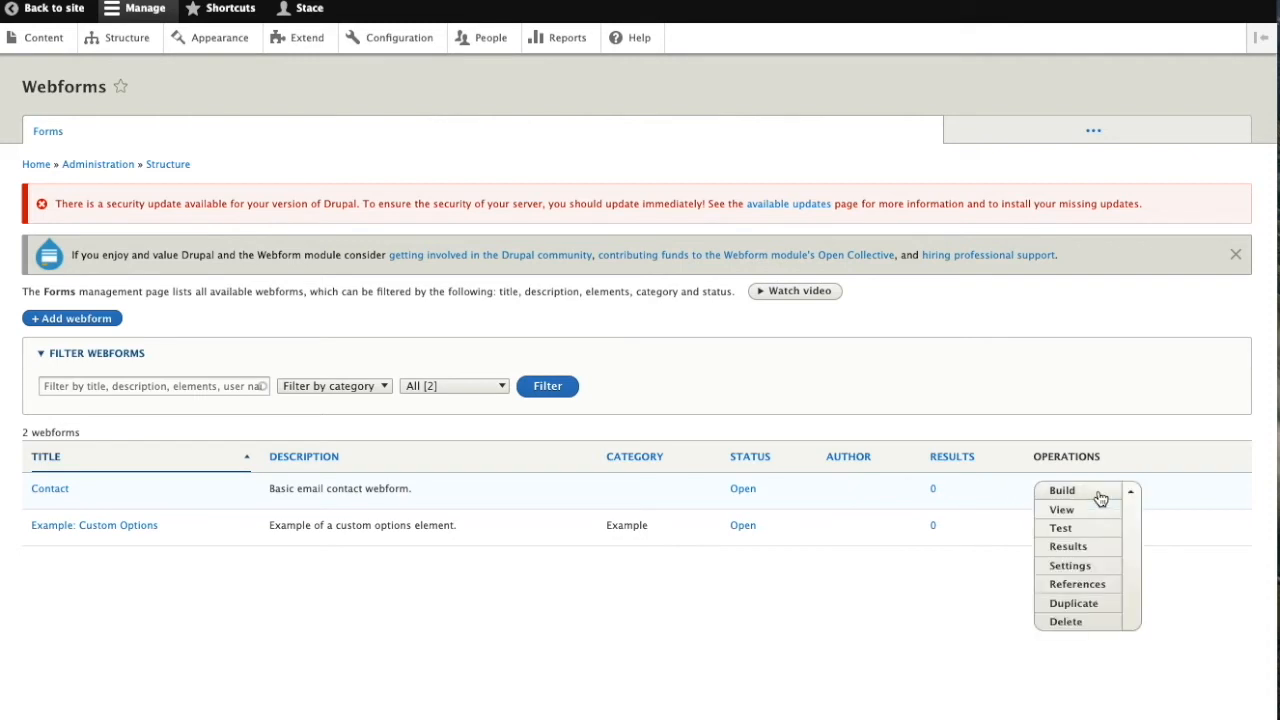
click(1070, 566)
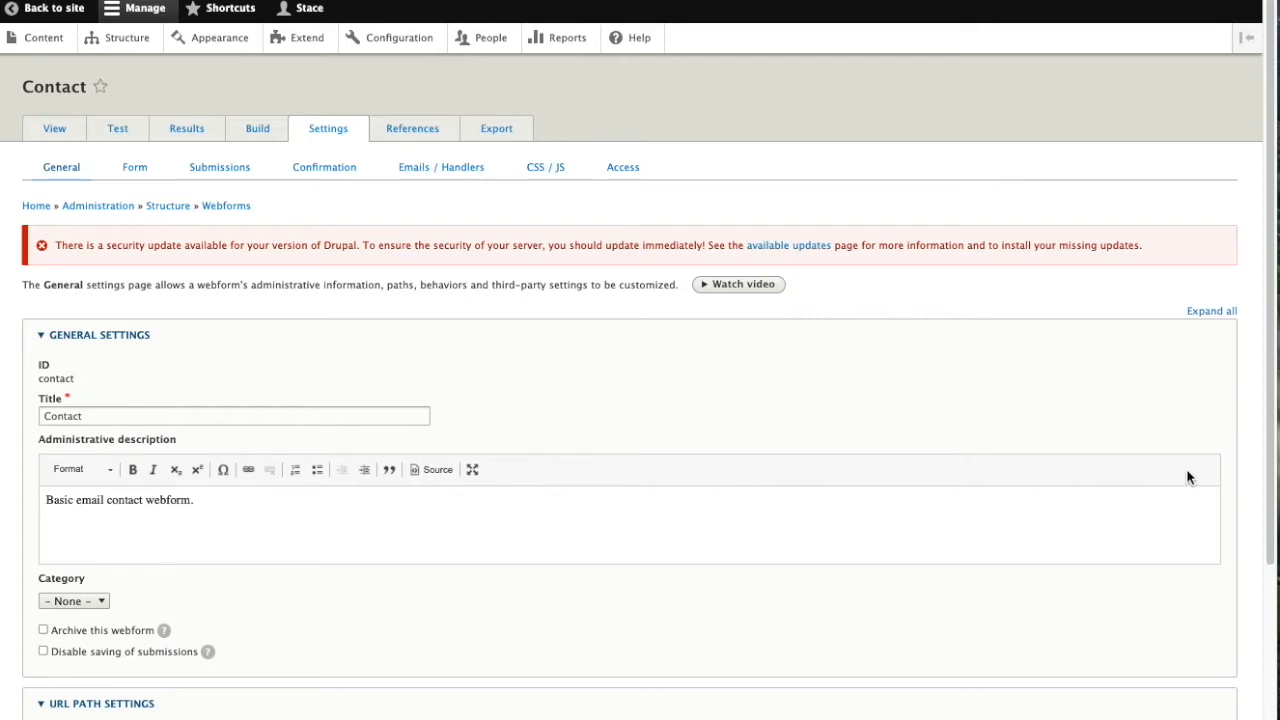
- Review the Contact form's general settings, including the webform URL alias in the URL path settings
drag(1272, 490, 1272, 686)
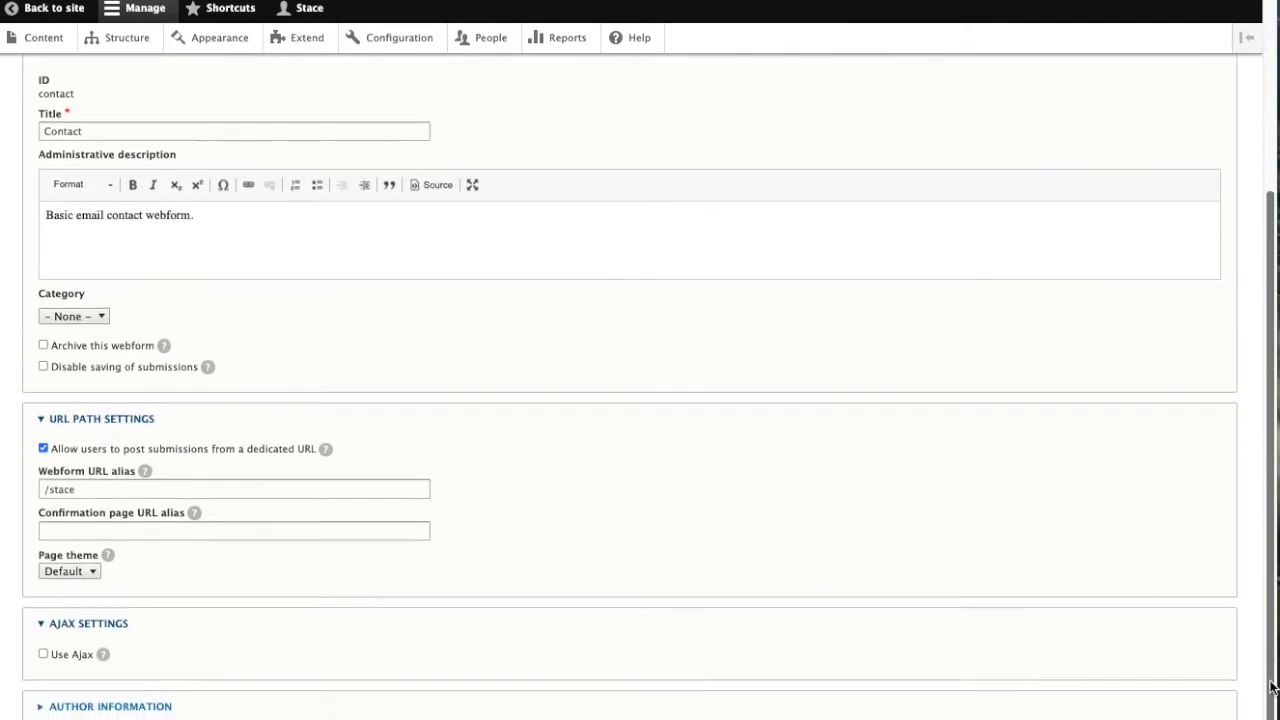
click(345, 487)
drag(91, 489, 17, 490)
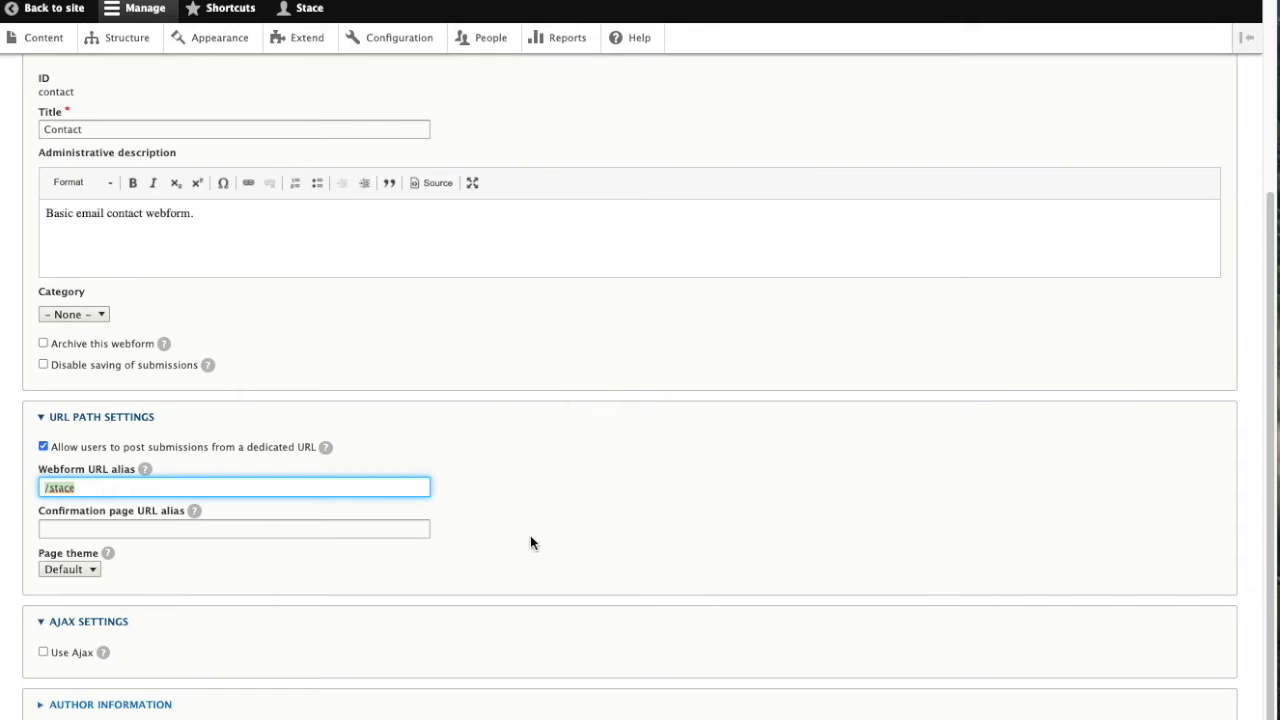
drag(1270, 562, 1231, 330)
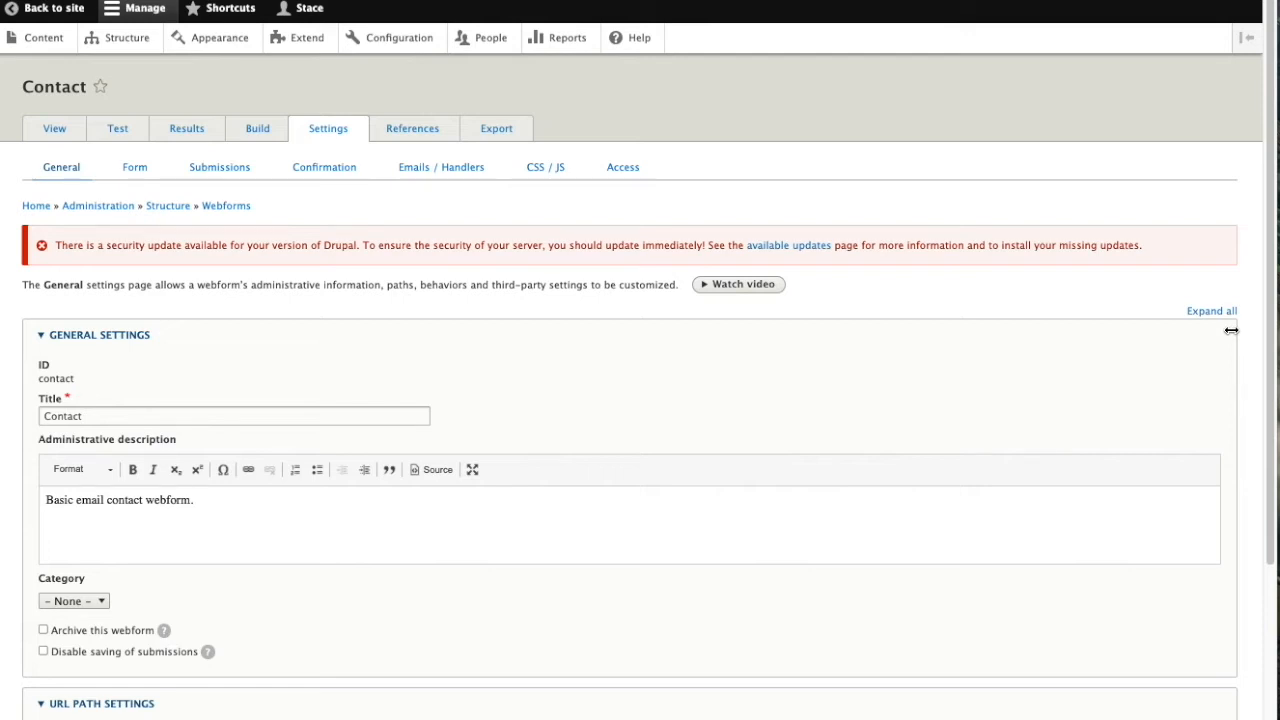
- Examine the Form settings, covering status, open, closed and exception messages, access denied, wizard and preview options
click(134, 168)
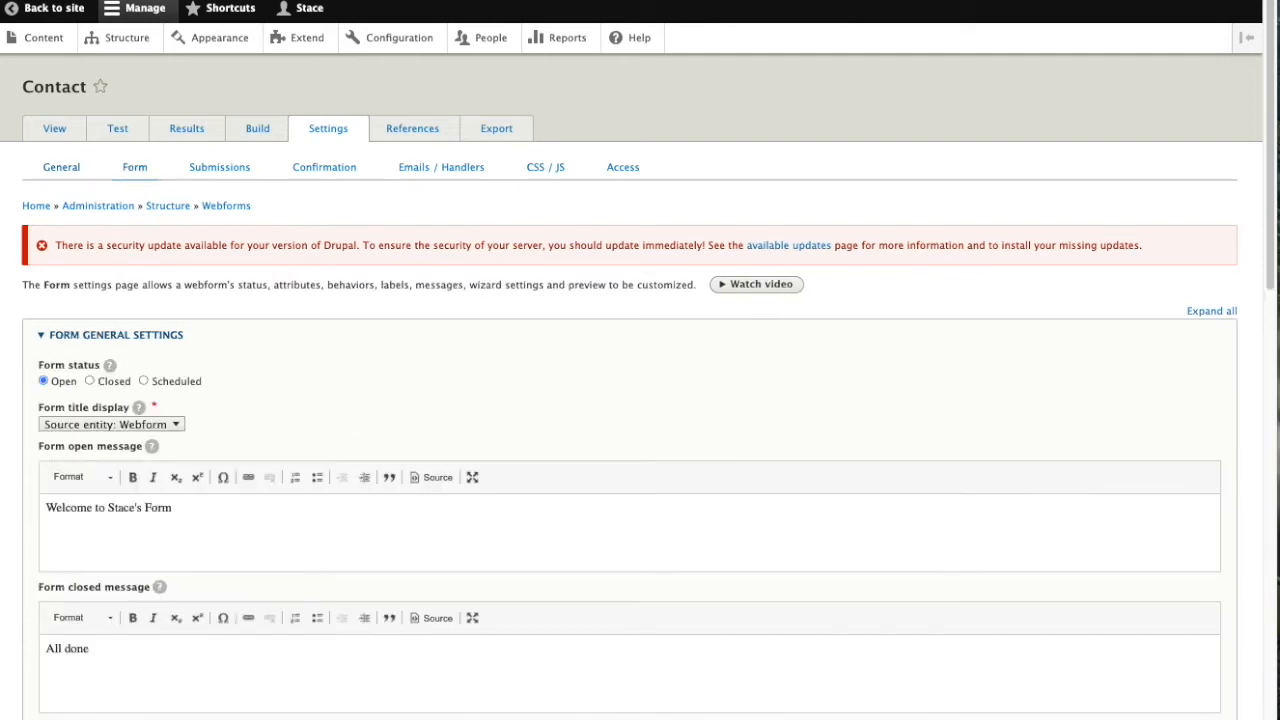
scroll(1261, 245, down, 1)
drag(1261, 245, 1268, 278)
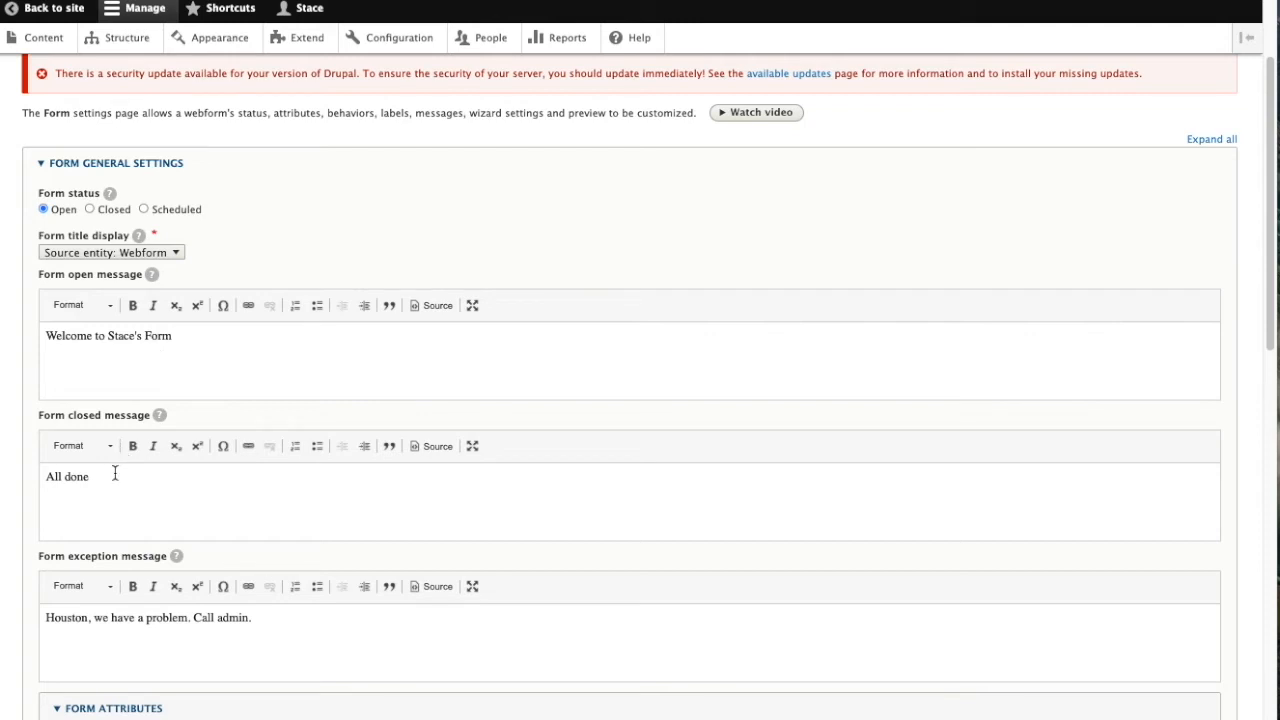
drag(300, 611, 36, 610)
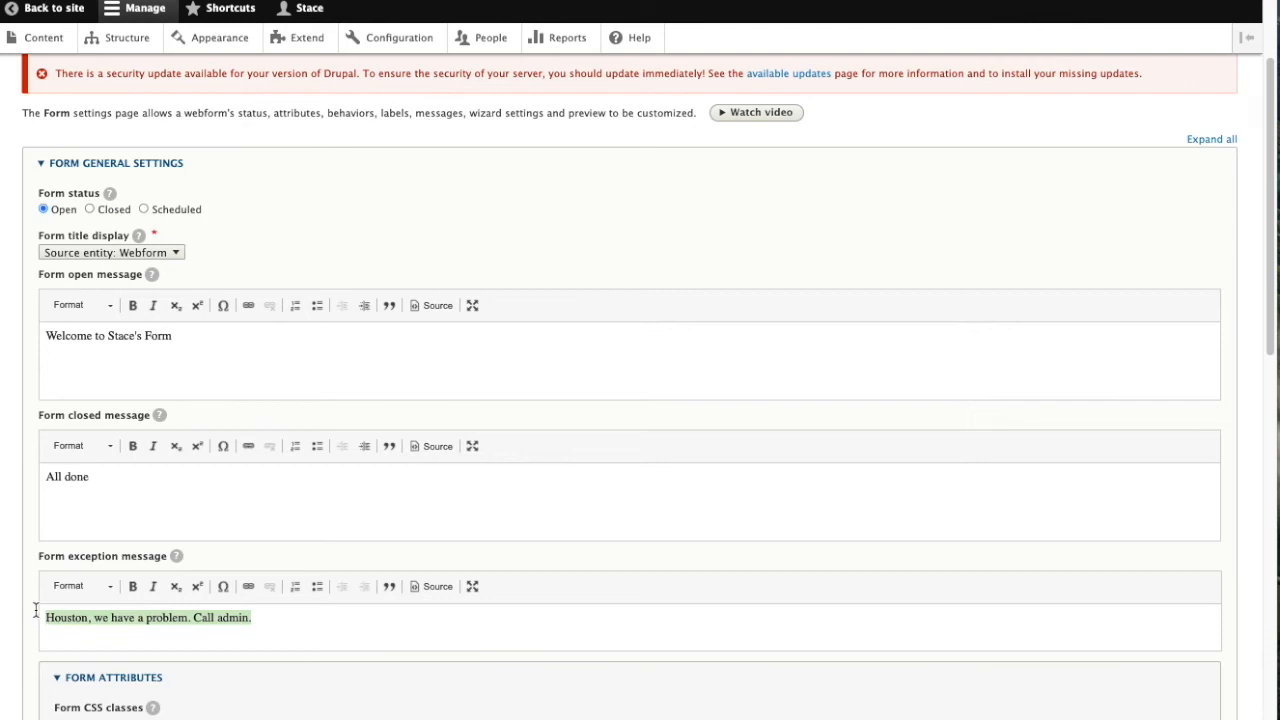
drag(1272, 343, 1162, 719)
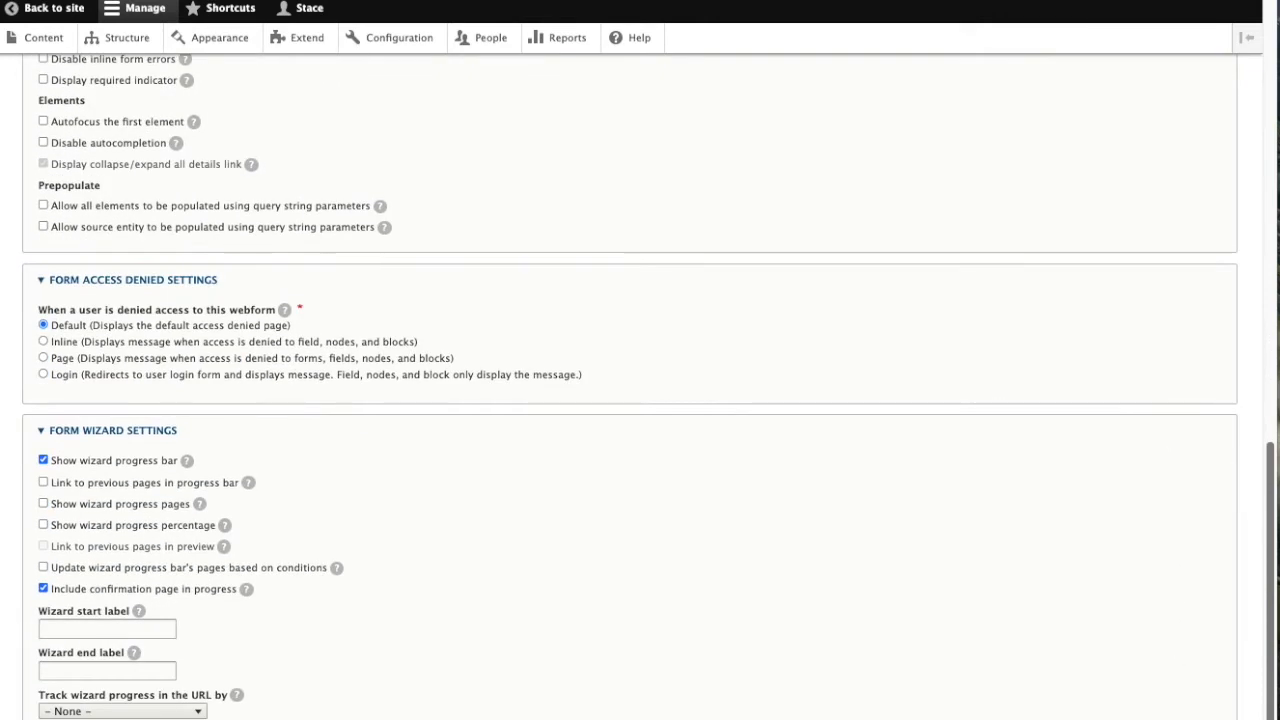
scroll(640, 400, down, 5)
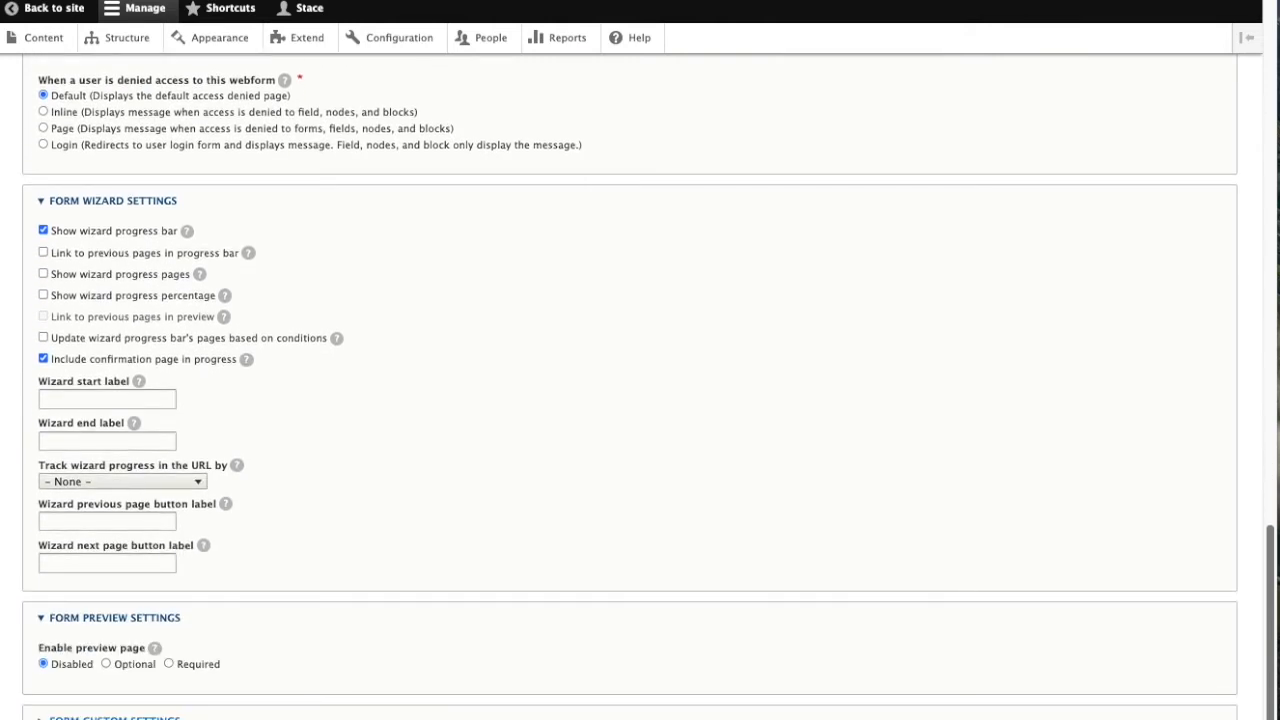
scroll(1149, 691, up, 15)
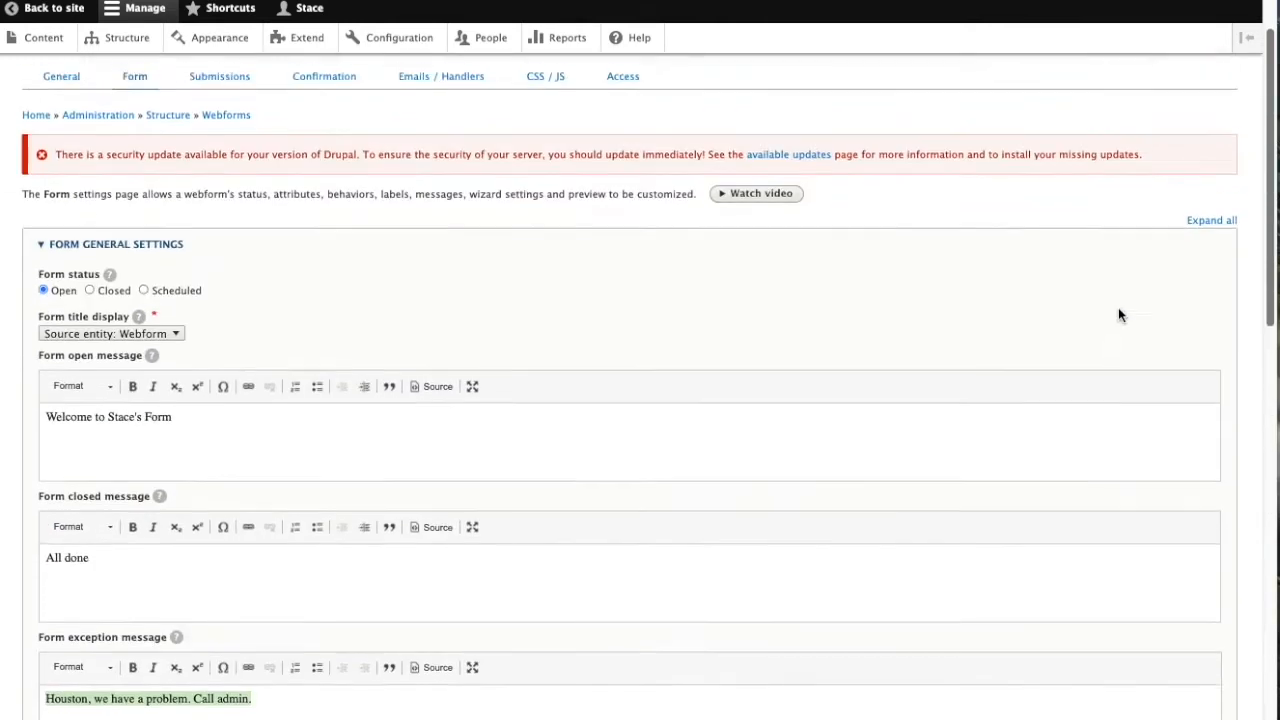
scroll(1119, 314, up, 2)
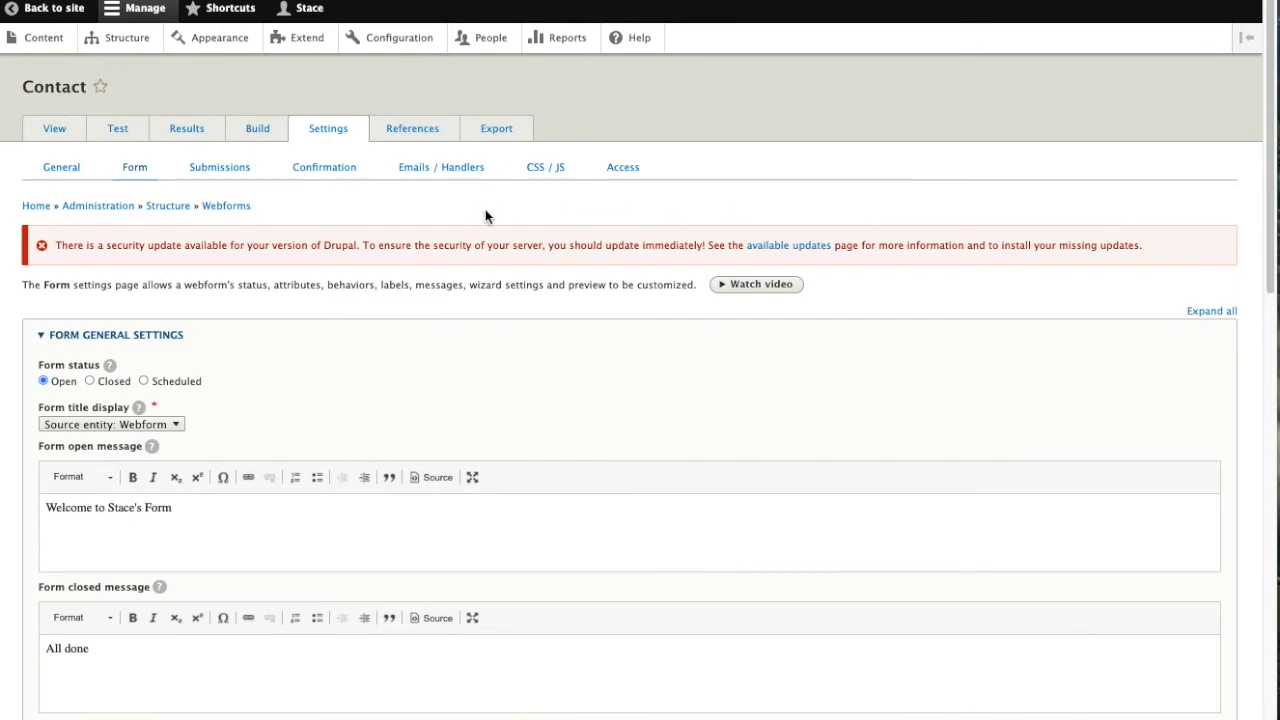
- Open the Confirmation settings and check the selected confirmation type and its confirmation URL
click(316, 170)
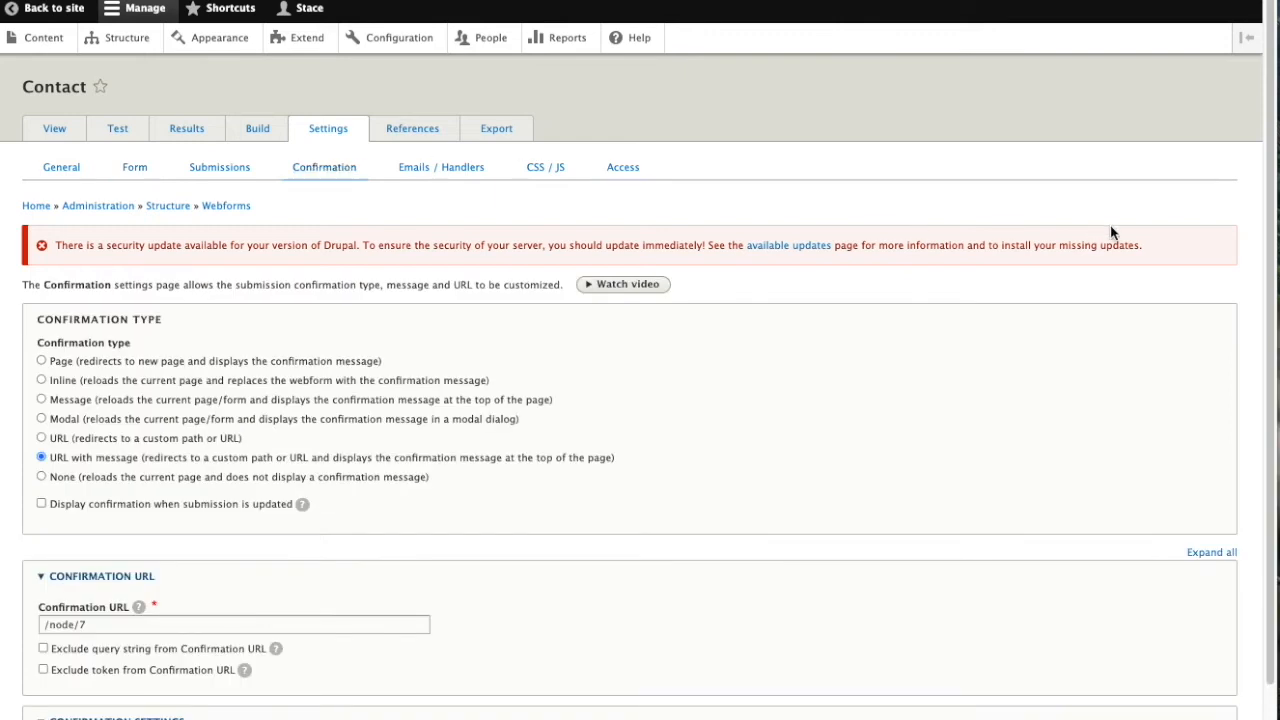
drag(1257, 211, 1258, 300)
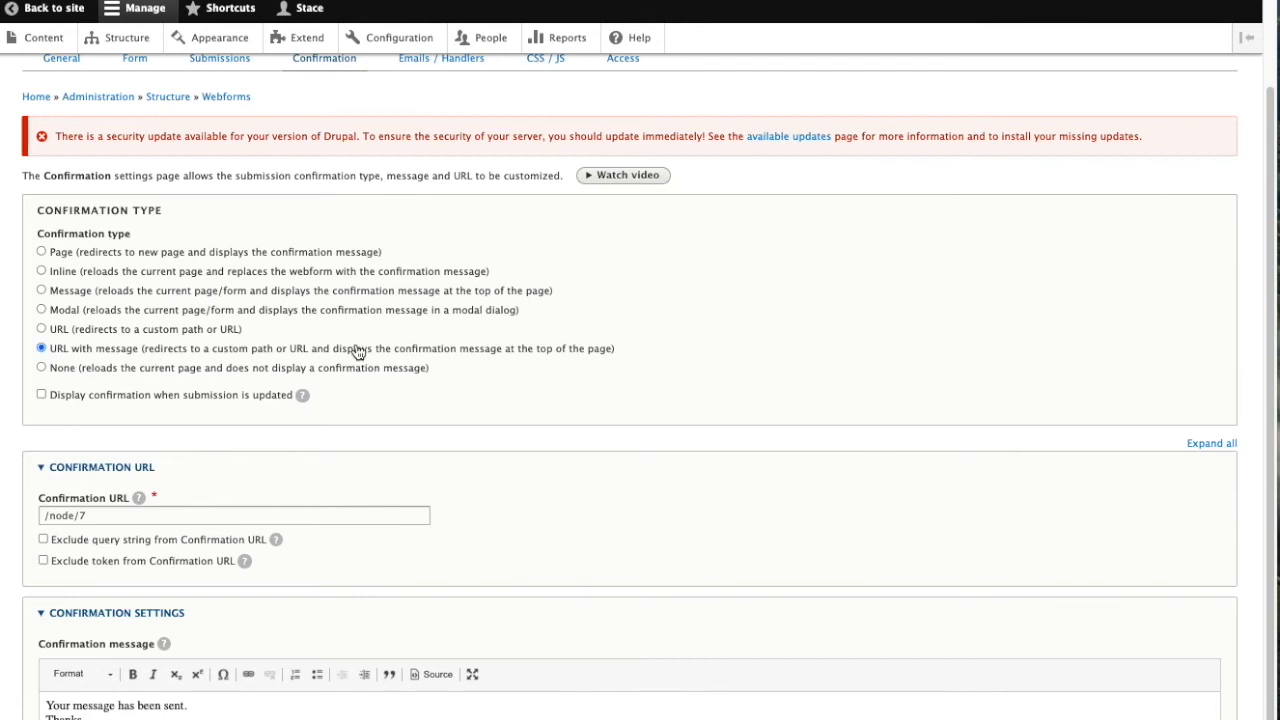
drag(100, 514, 25, 513)
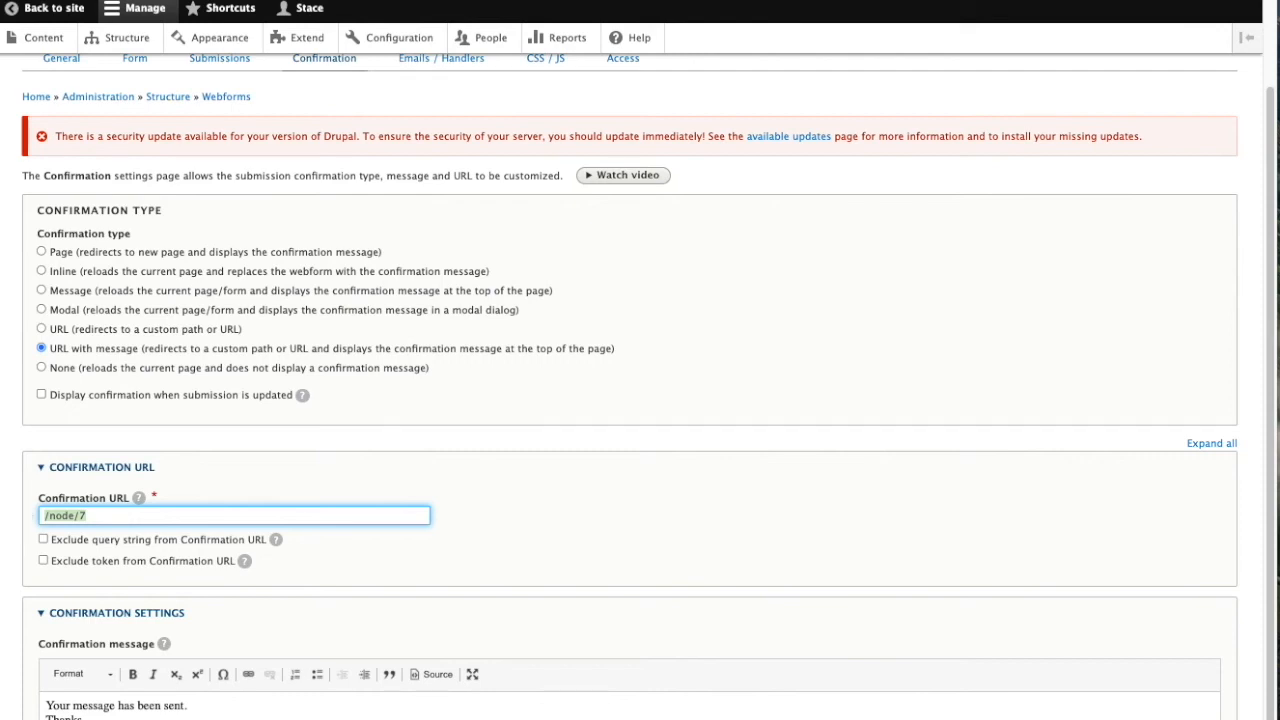
- Try the Inline and Modal confirmation types to compare their options, and reselect URL with message
click(41, 272)
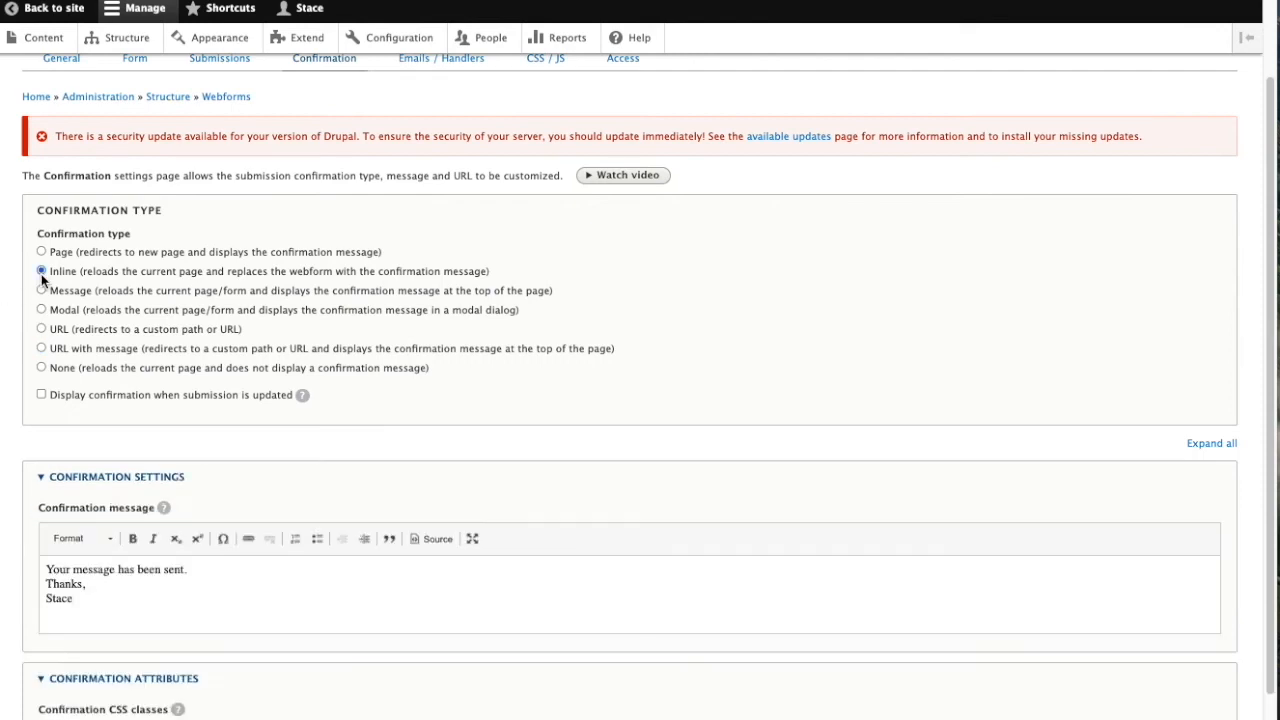
drag(1160, 140, 244, 121)
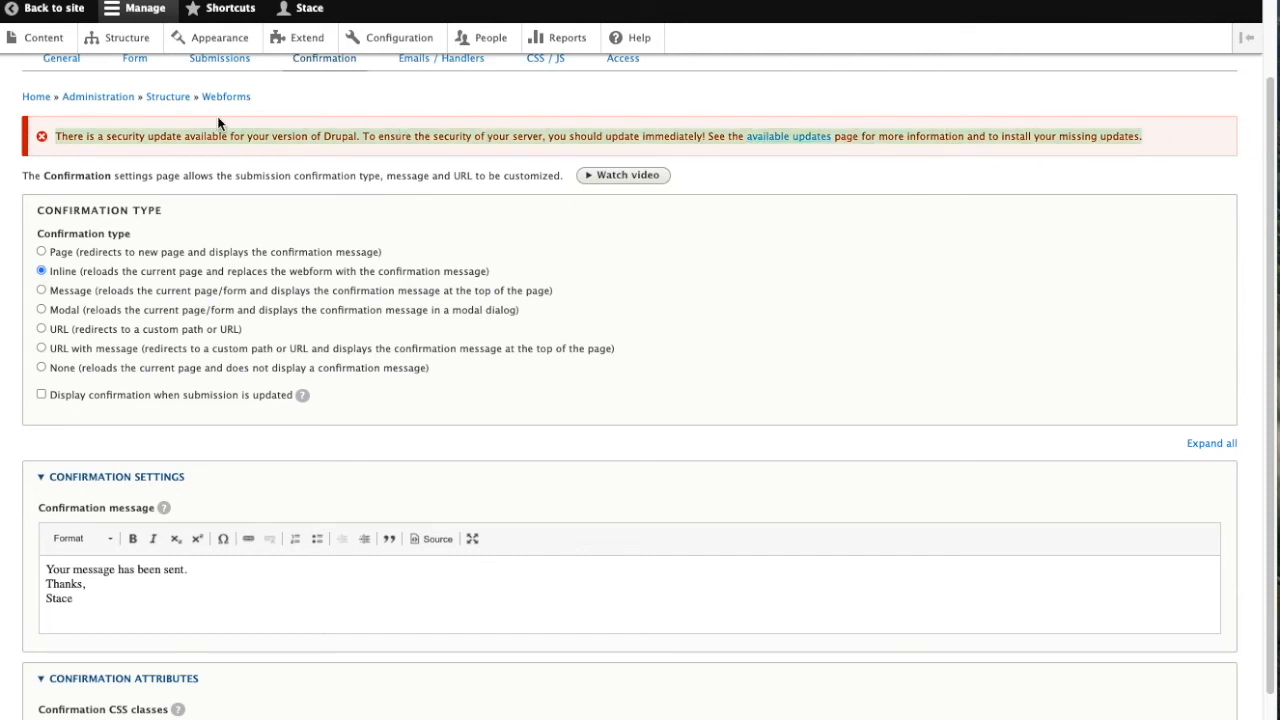
click(41, 310)
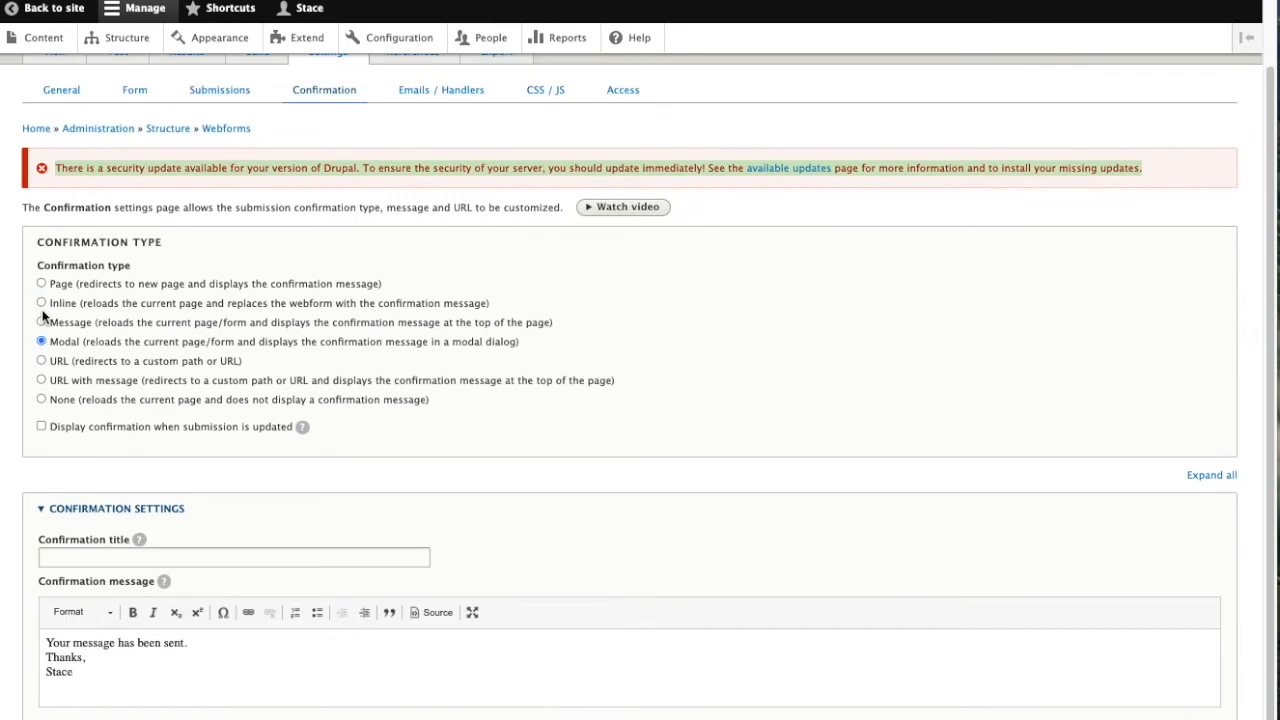
click(41, 381)
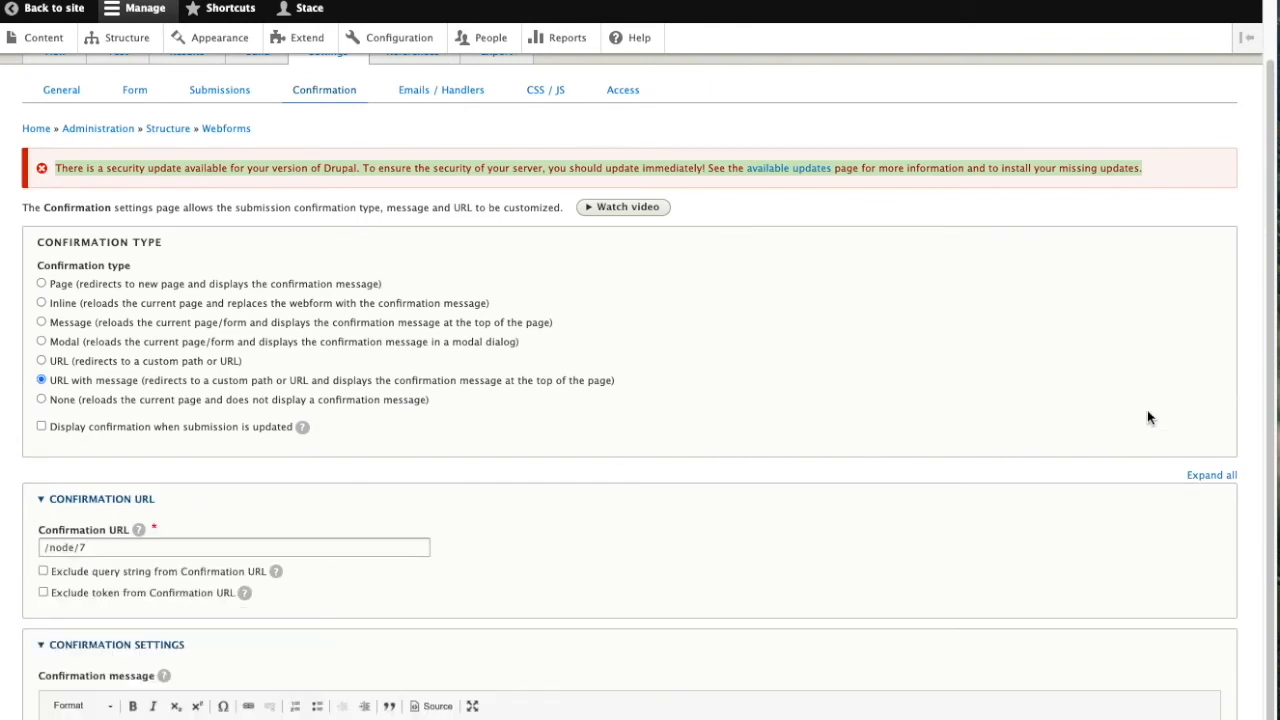
- Review the confirmation URL options and the confirmation message text
drag(1267, 403, 1267, 452)
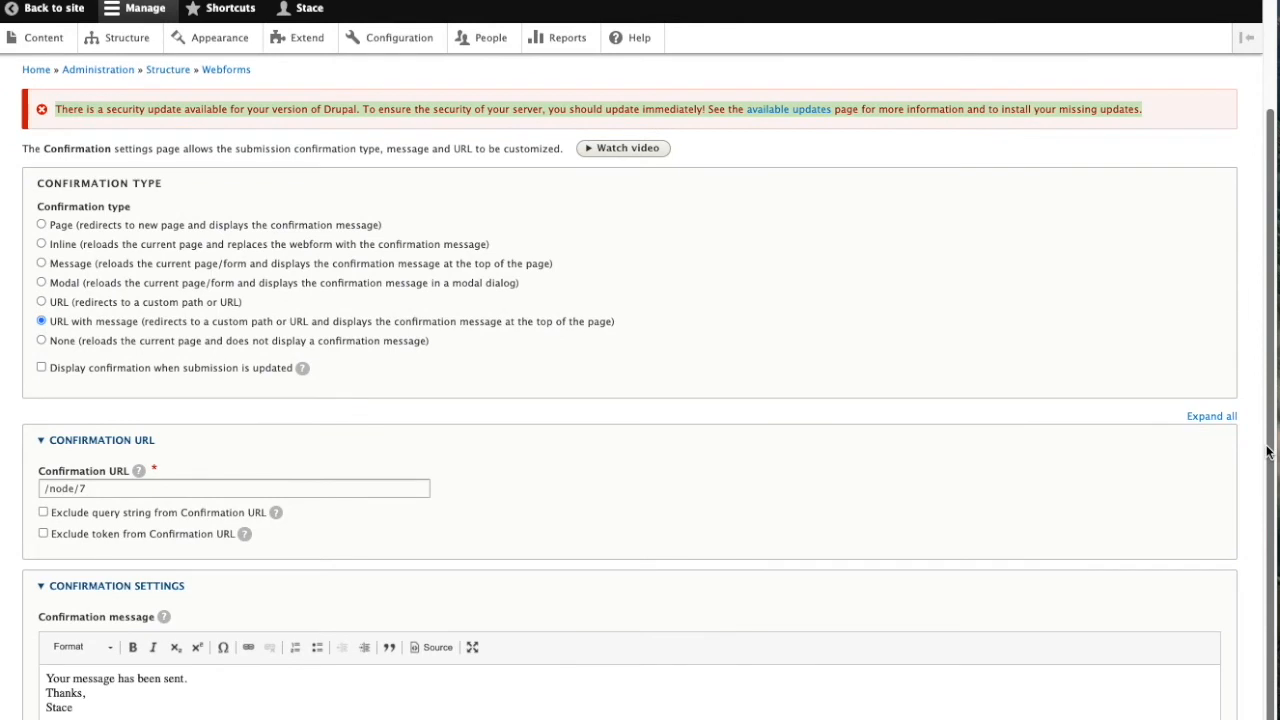
drag(1267, 451, 1266, 453)
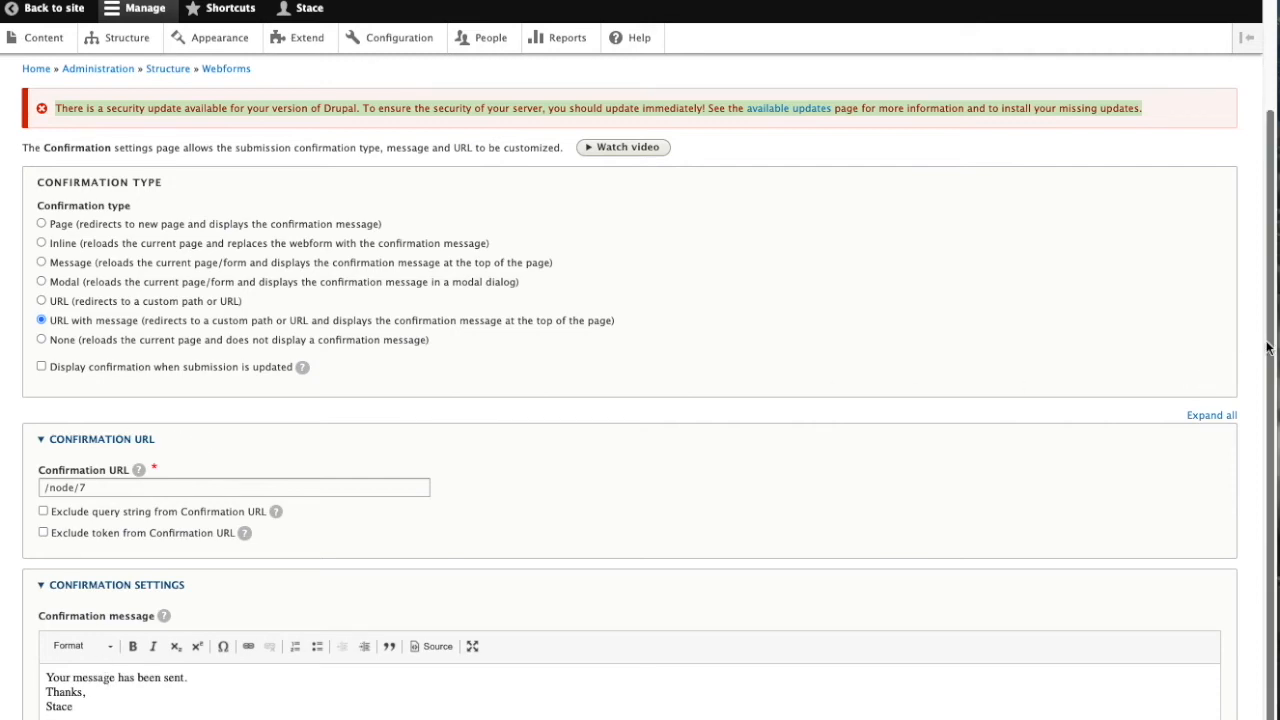
scroll(1262, 300, up, 3)
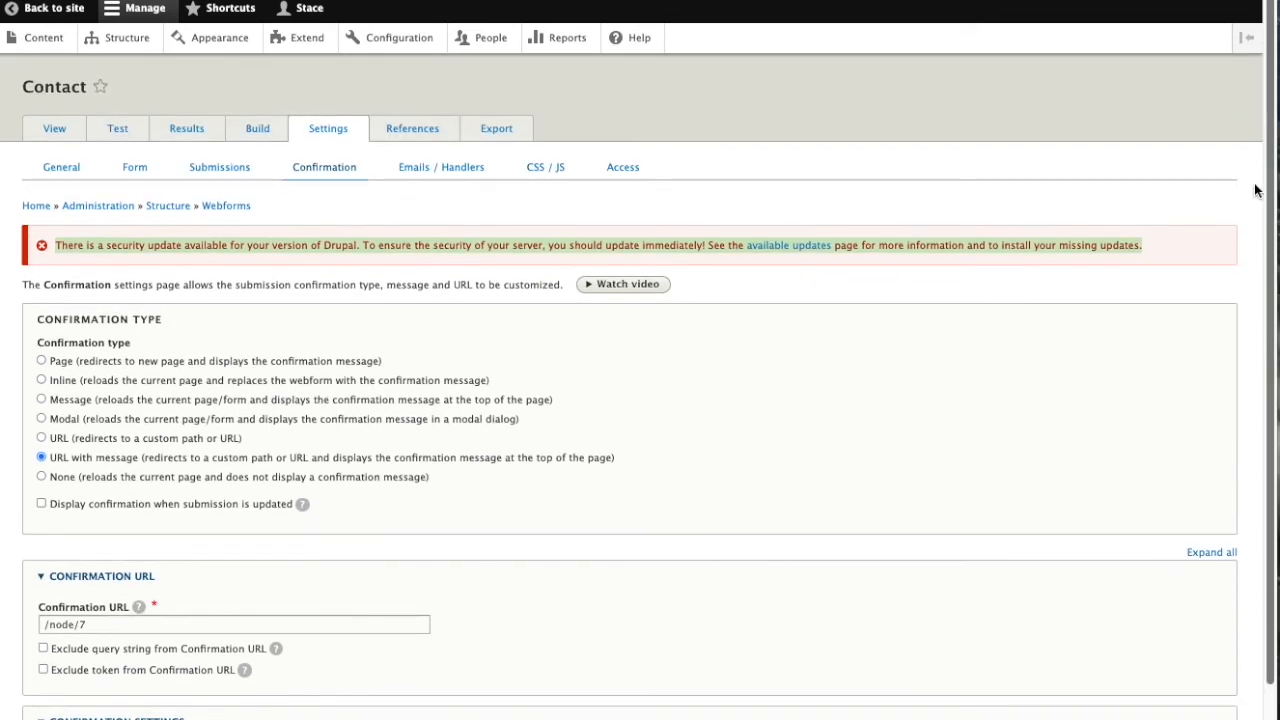
- Open the Email confirmation handler for editing and review its recipient, sender, reply-to, message and included values settings
click(446, 170)
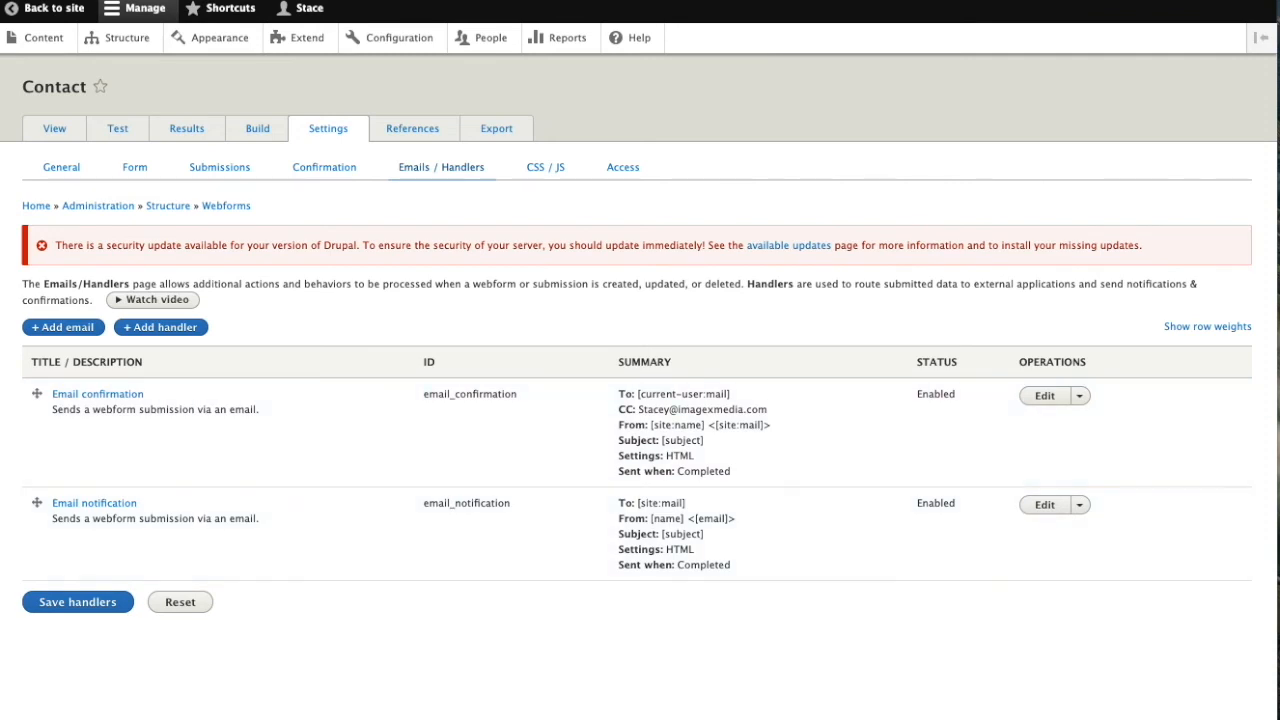
click(1045, 403)
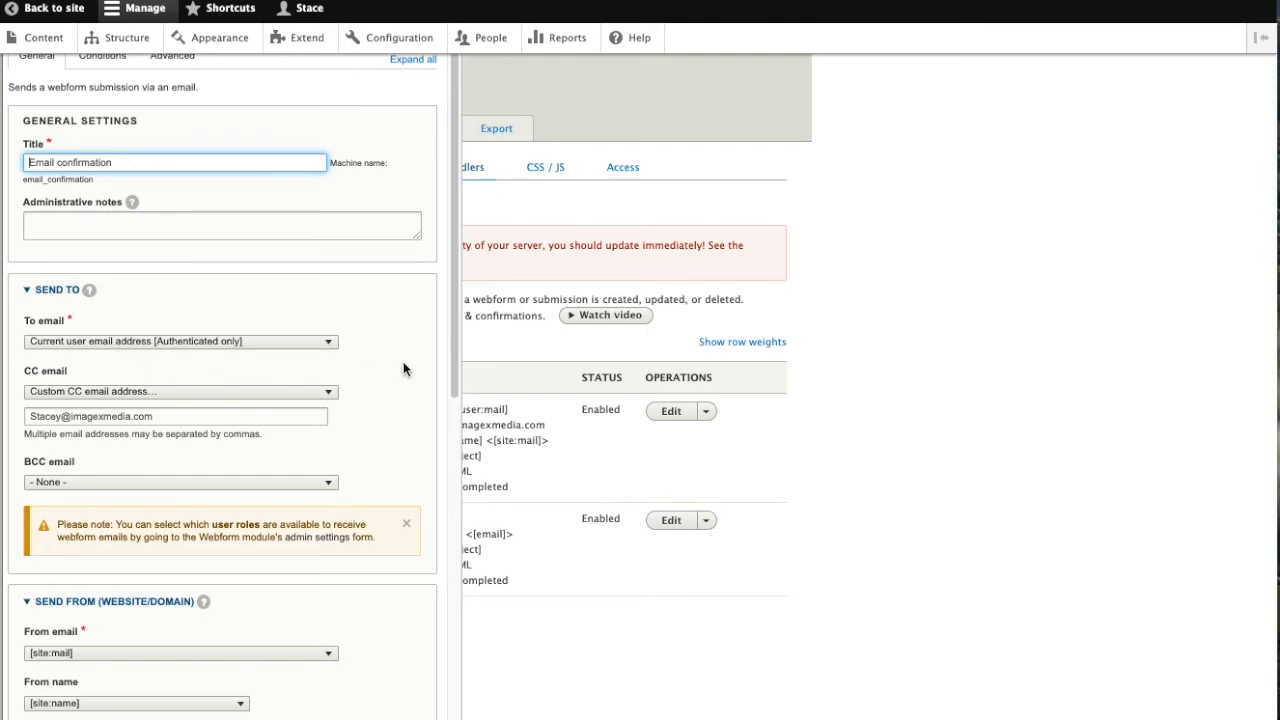
drag(453, 372, 447, 423)
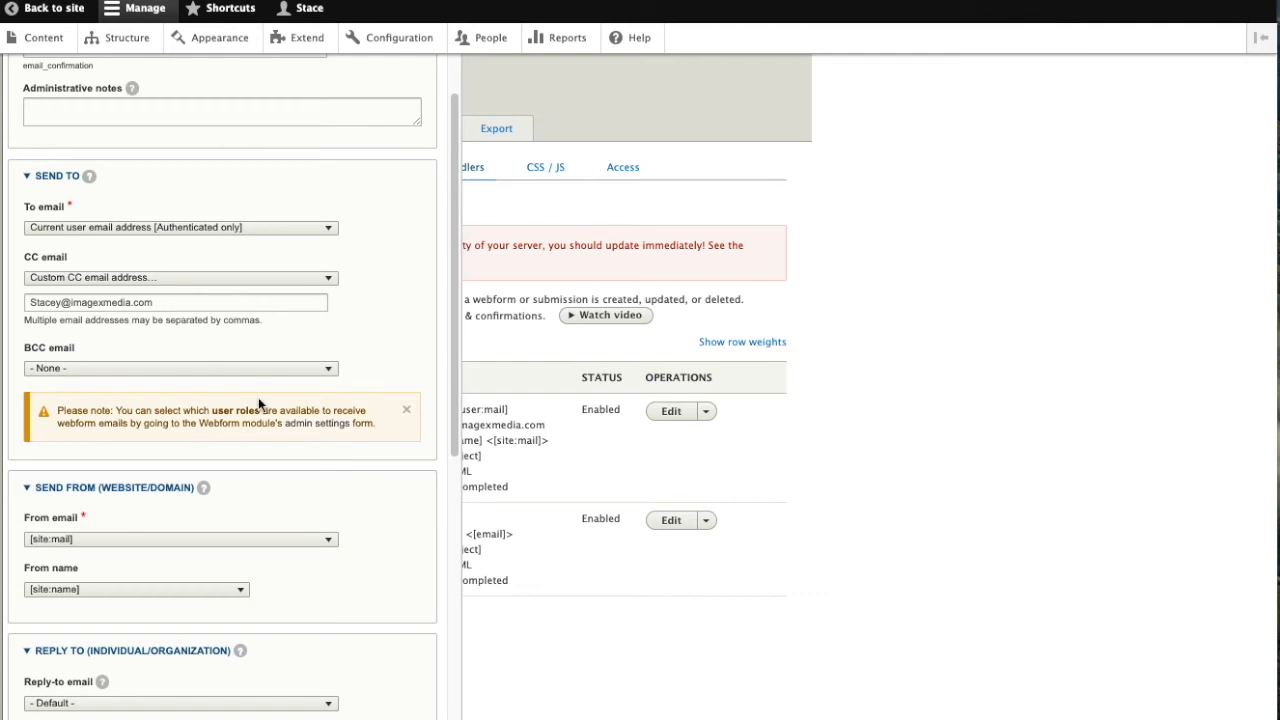
drag(457, 379, 437, 547)
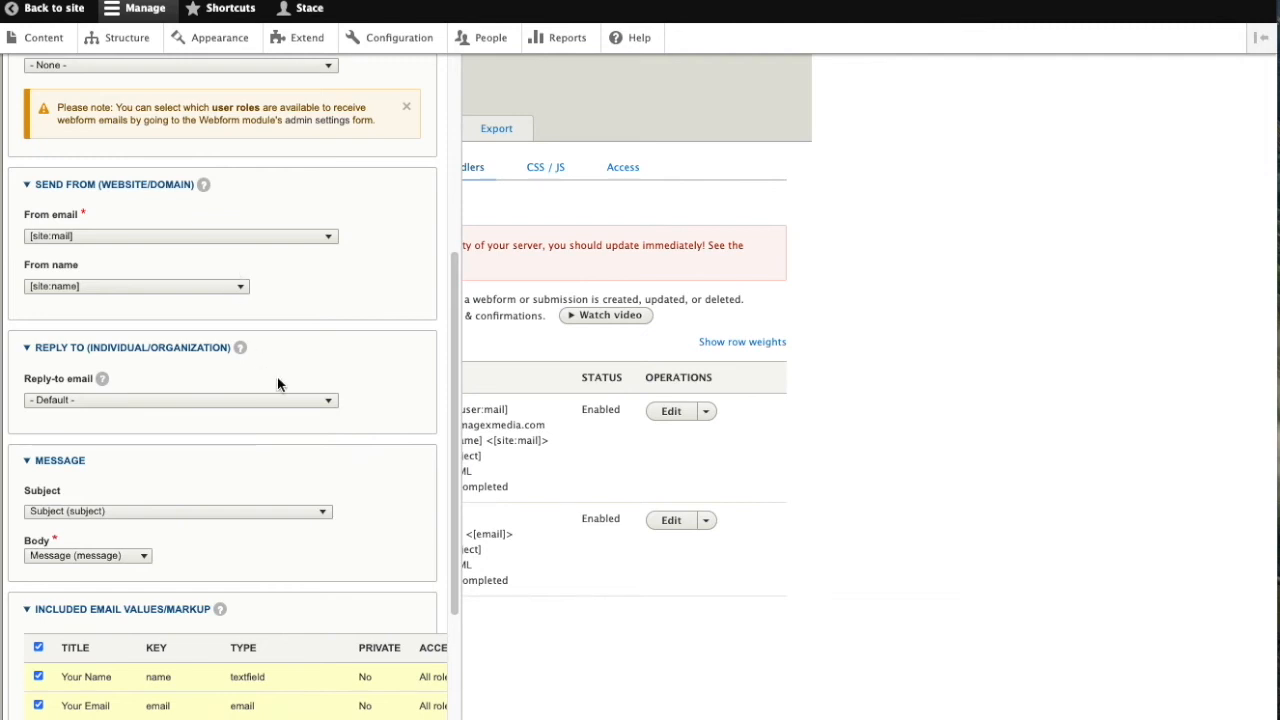
drag(451, 475, 454, 561)
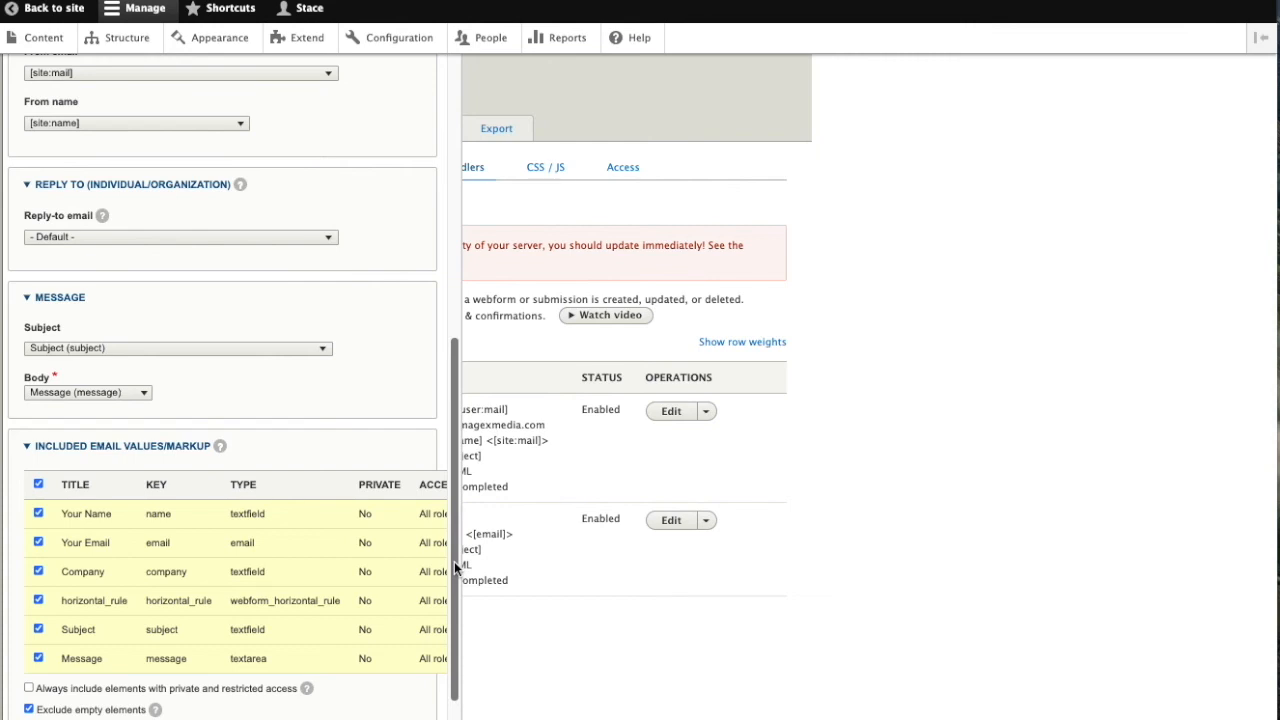
drag(455, 568, 445, 607)
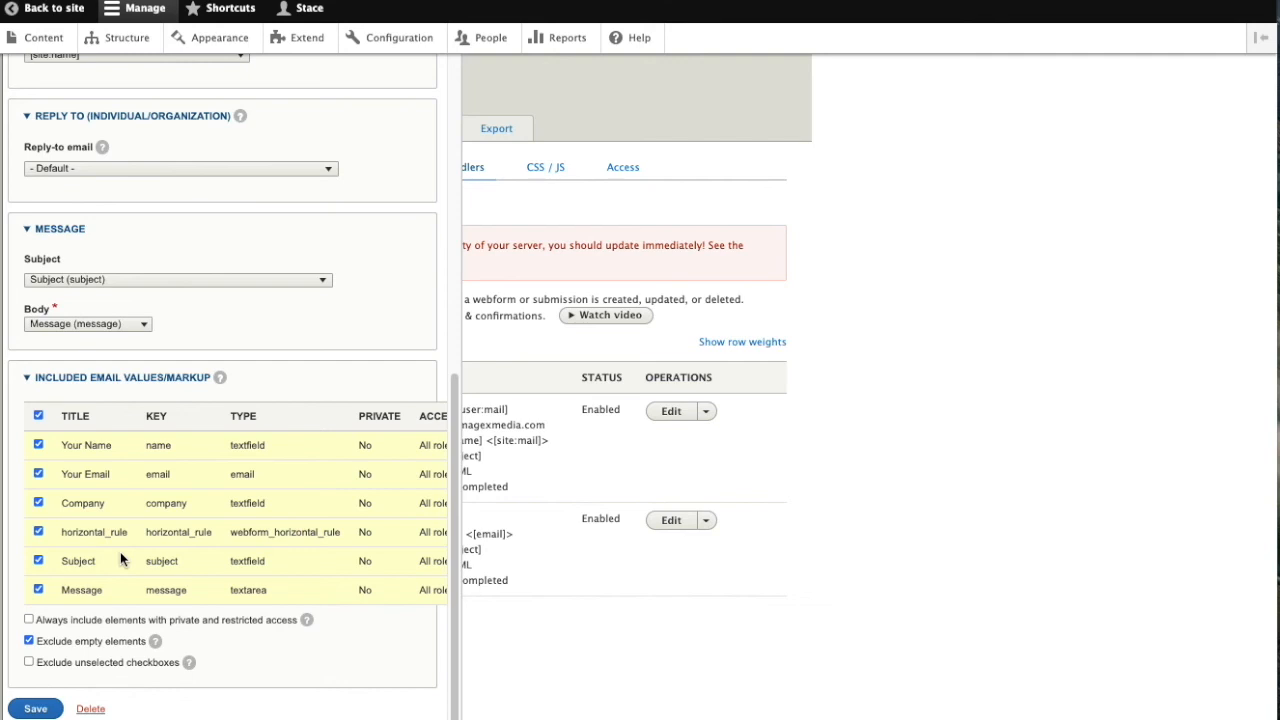
- Exclude Company, horizontal_rule and Subject from the confirmation email's included values and save the handler
click(38, 503)
click(38, 532)
click(38, 561)
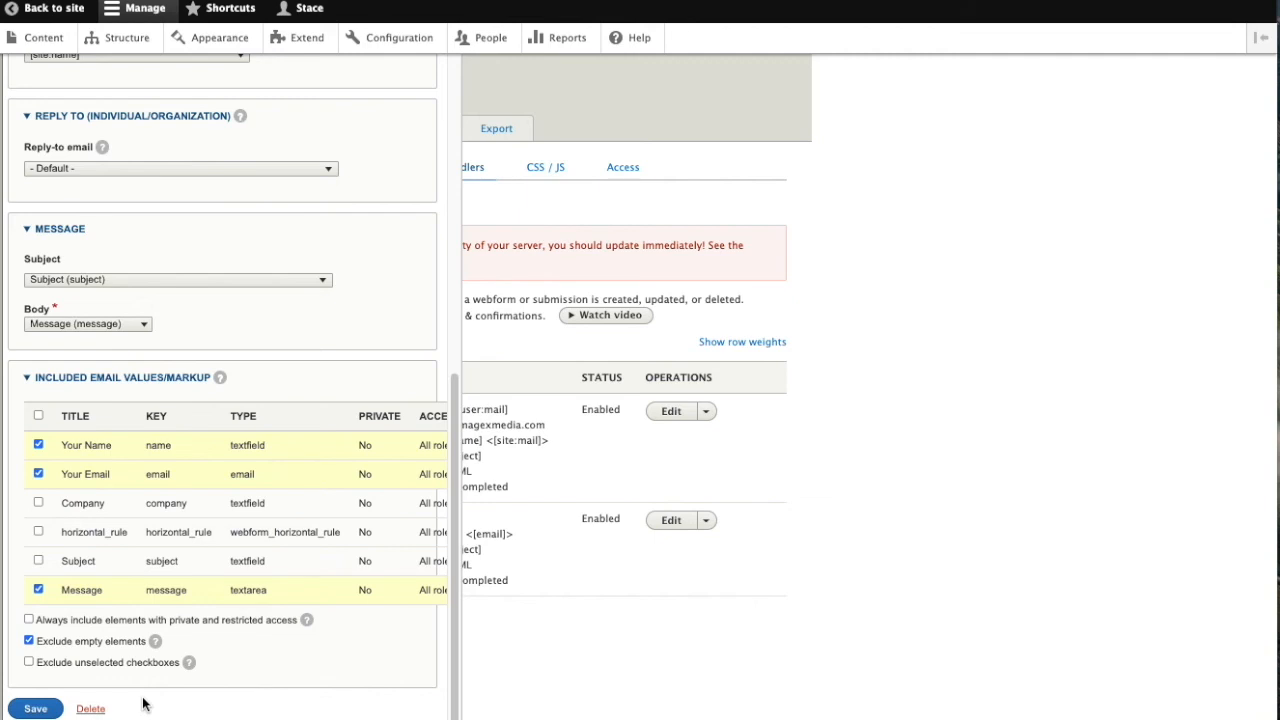
click(30, 707)
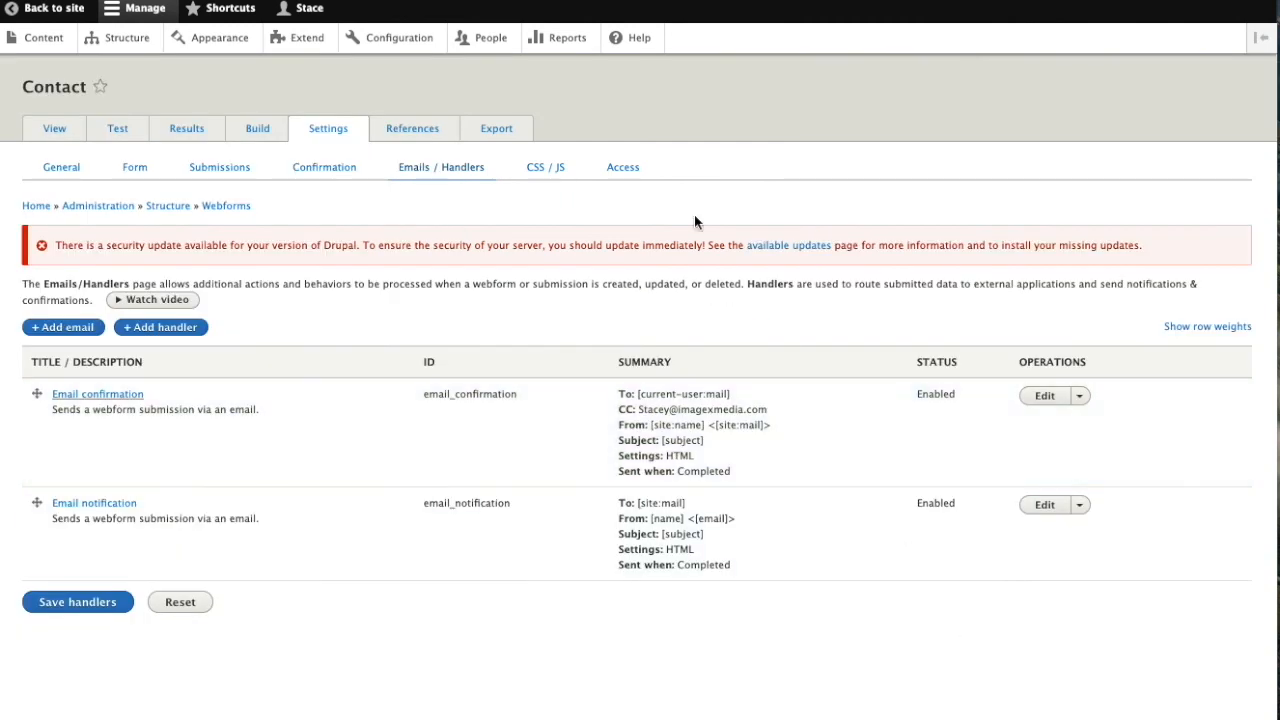
- Open the Access settings and examine which roles may create, view, update and delete submissions
click(623, 167)
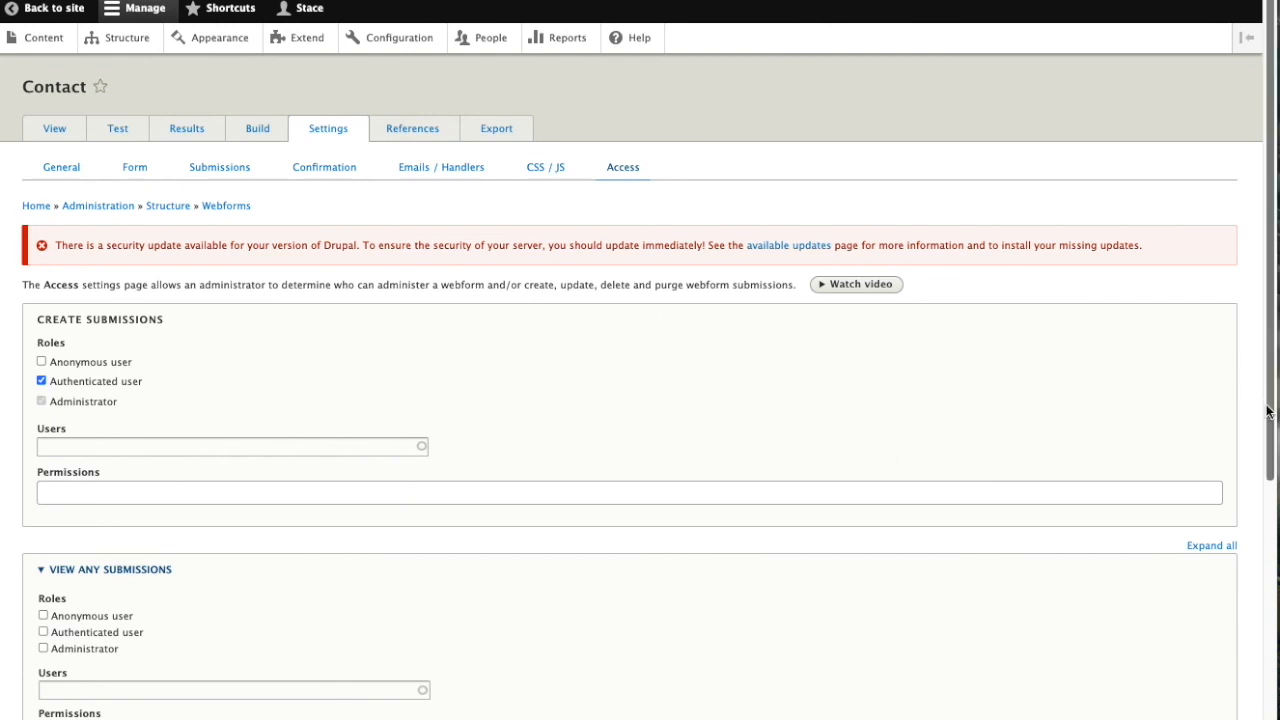
drag(1272, 412, 1272, 660)
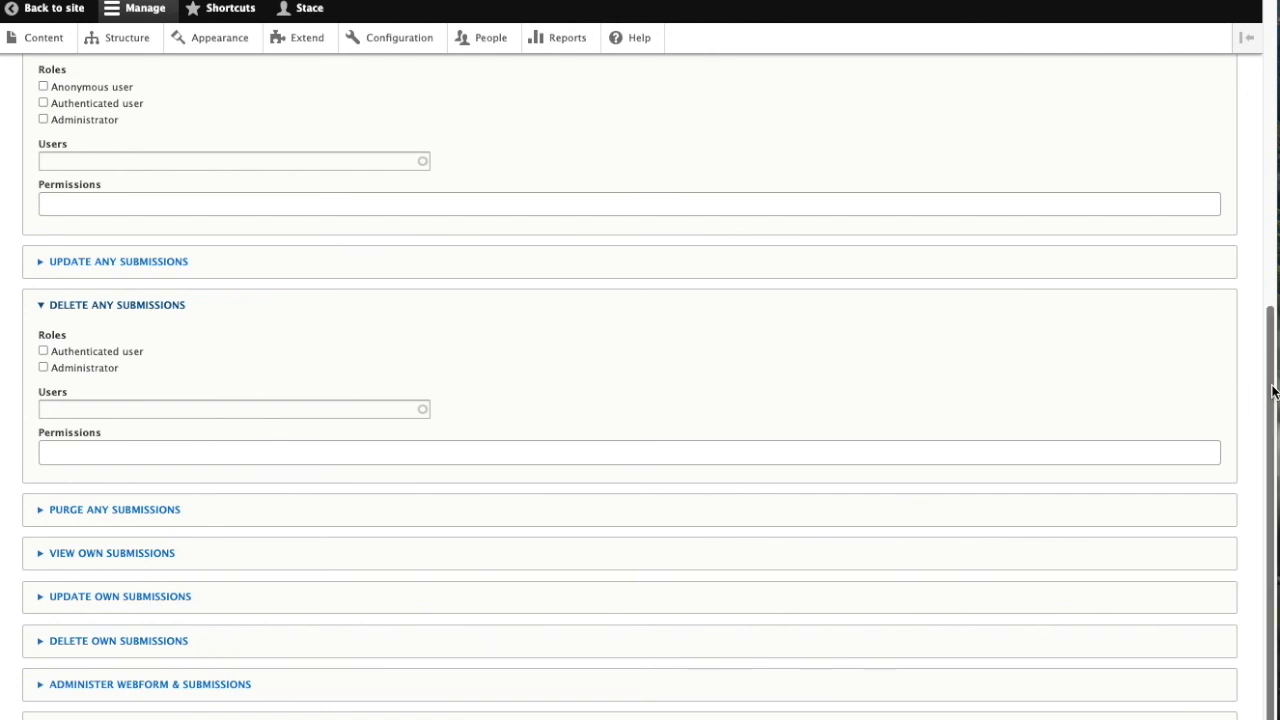
drag(1272, 392, 1266, 425)
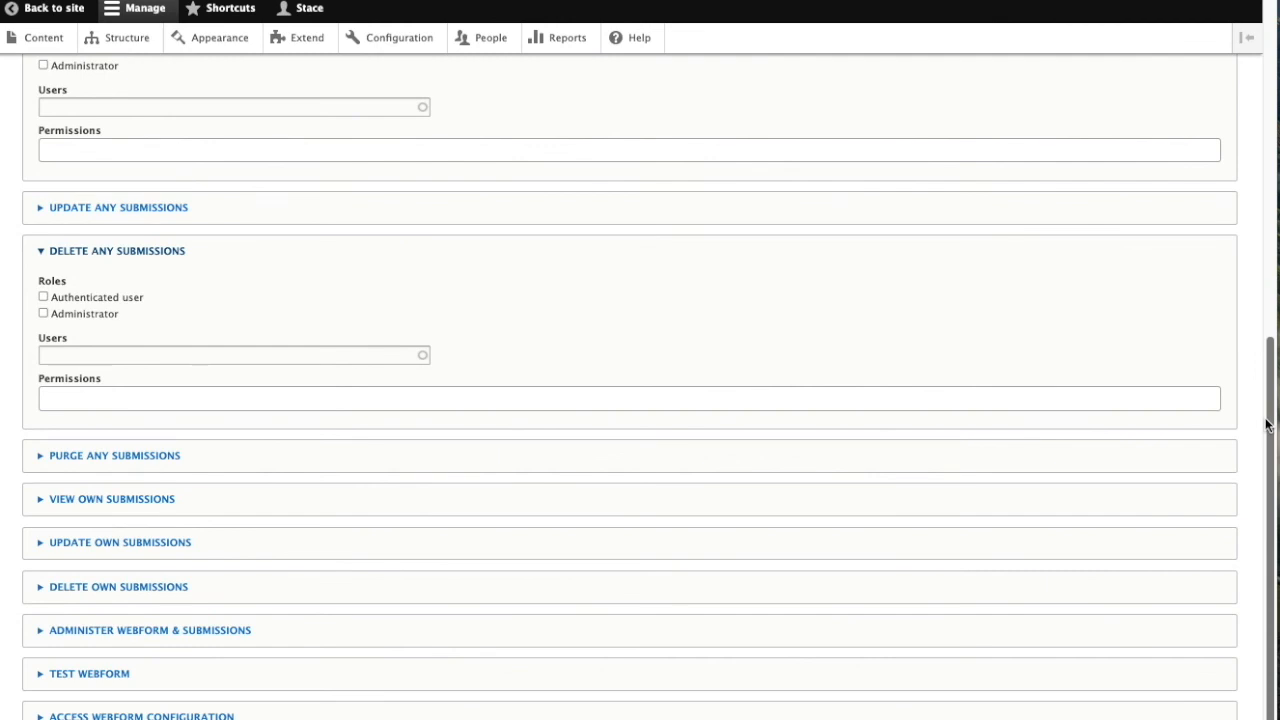
drag(1268, 425, 1196, 177)
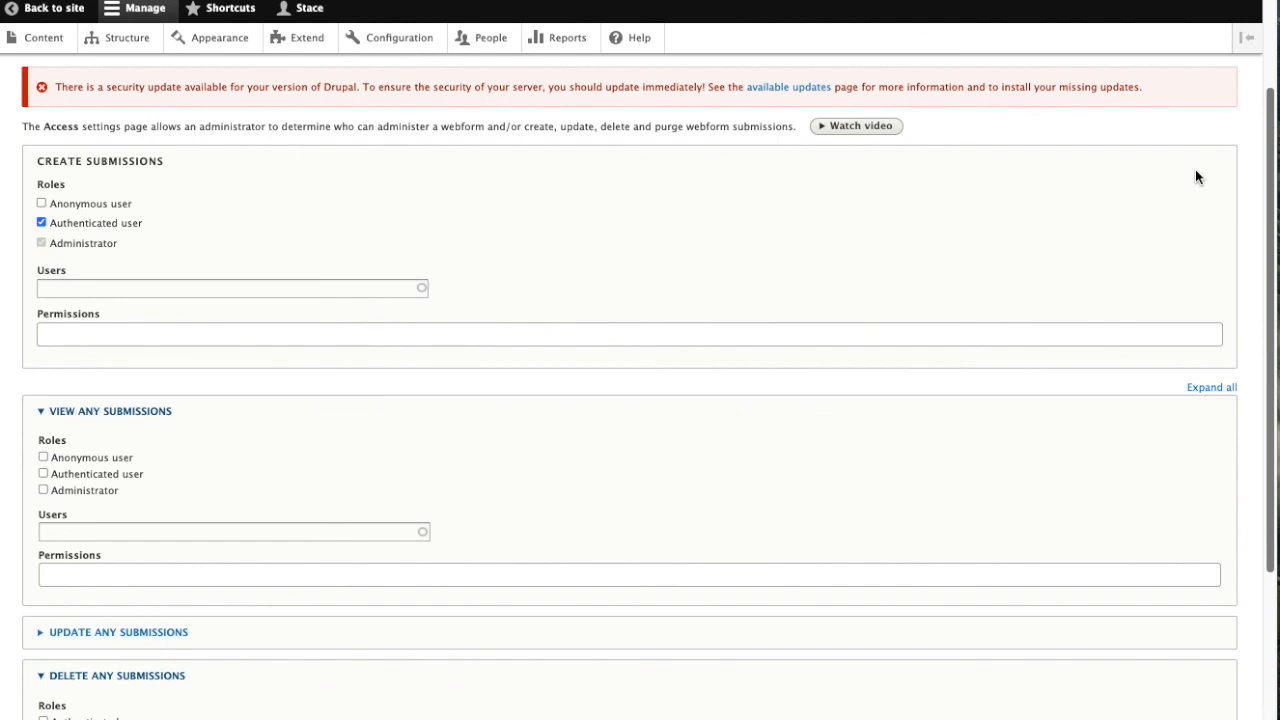
drag(1196, 177, 1165, 121)
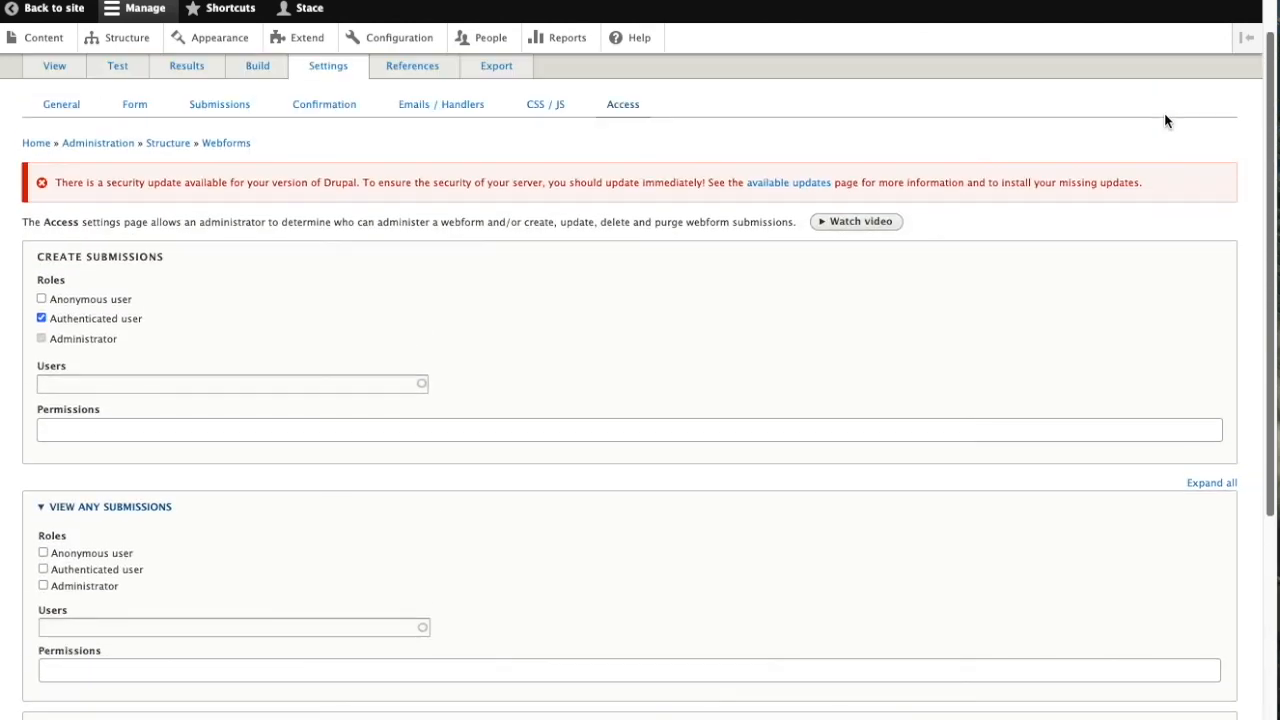